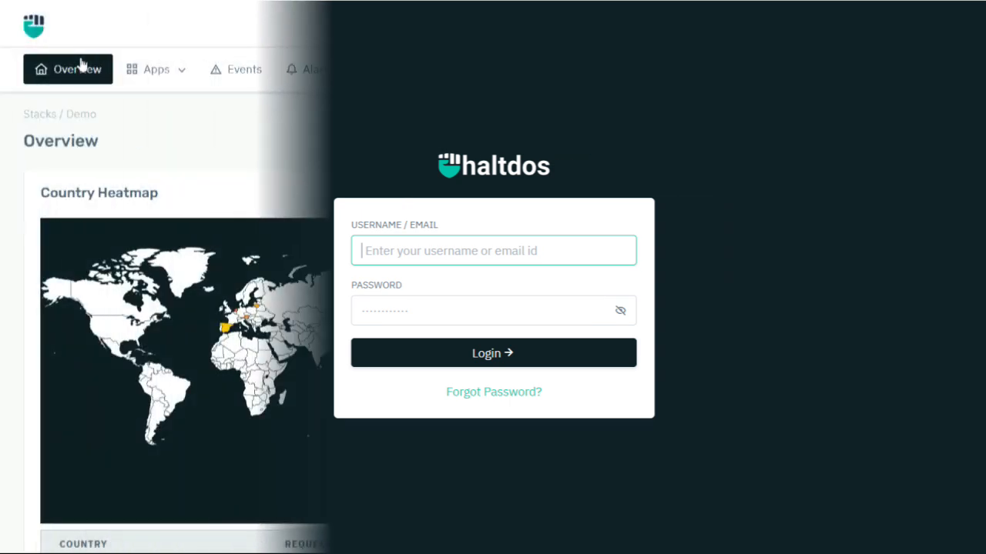
# Step: Open the header rules of the demo.com listener in the WAF app
pyautogui.click(146, 75)
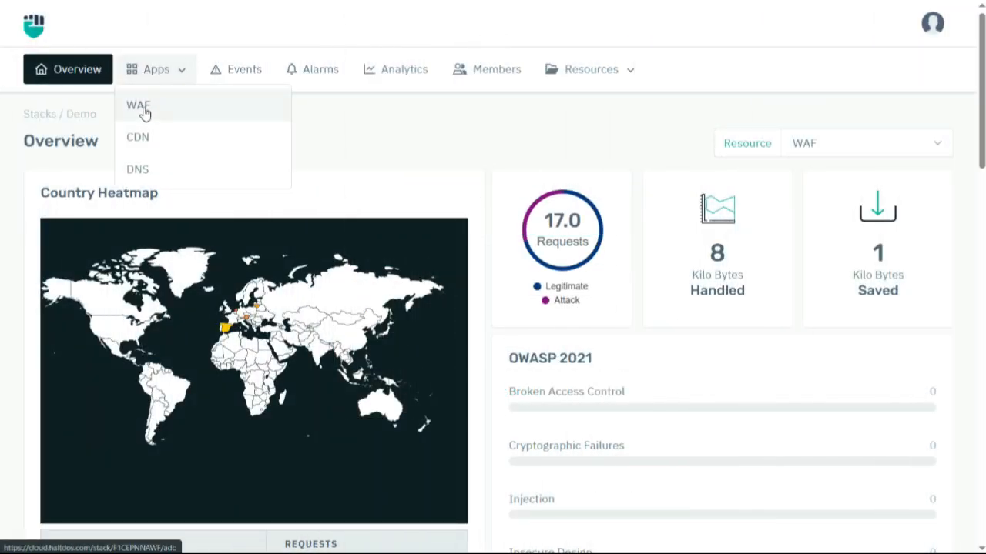
pyautogui.click(142, 108)
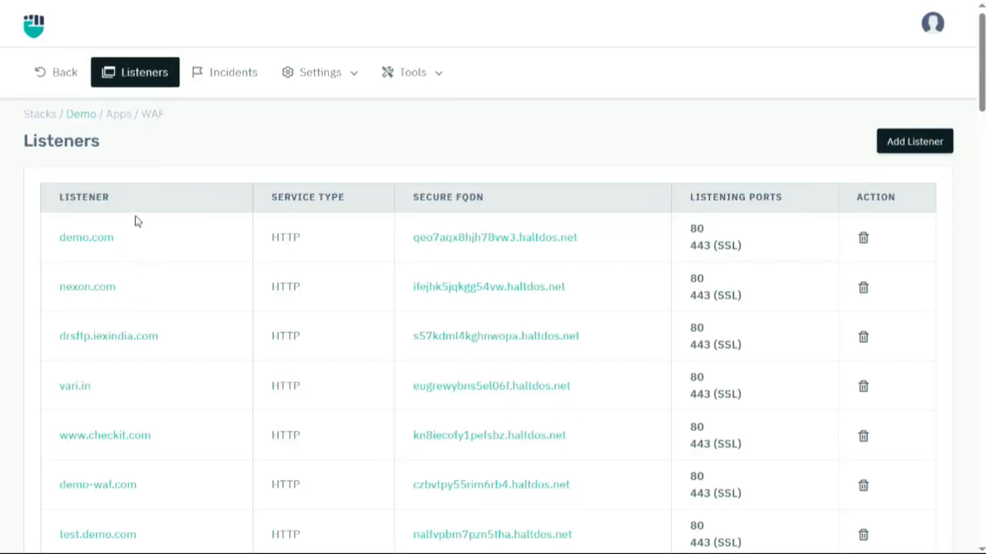
pyautogui.click(78, 242)
pyautogui.click(658, 81)
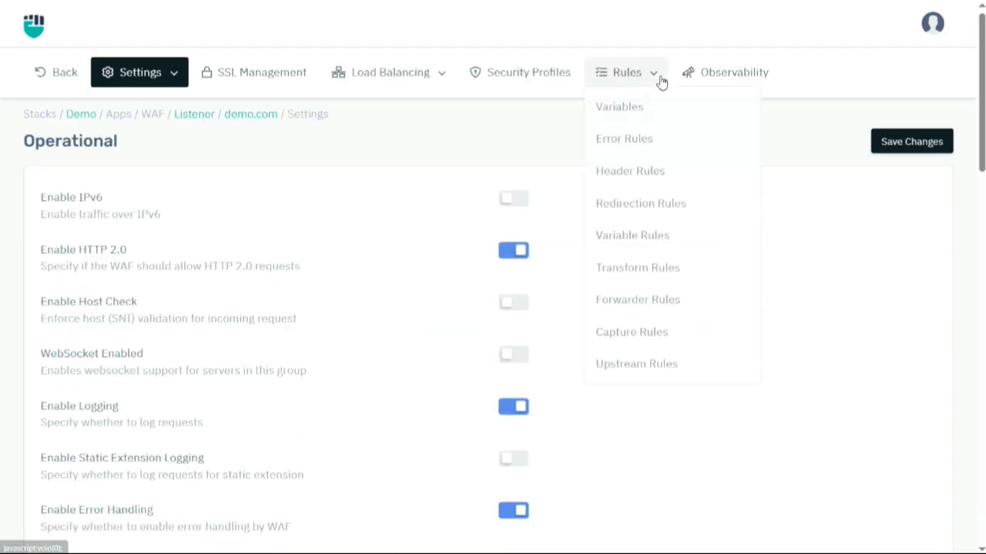
pyautogui.click(639, 174)
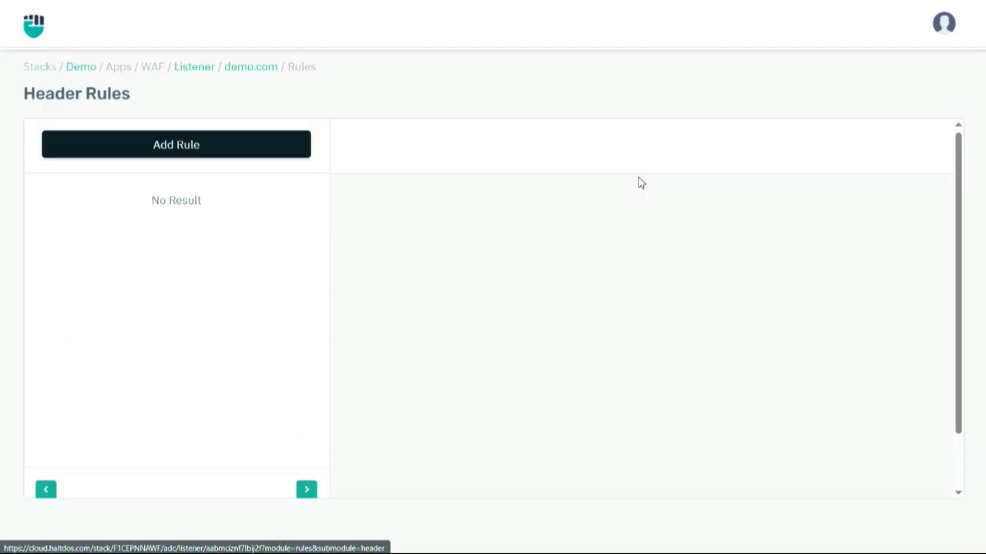
# Step: Add a header rule named AddSecurityHeader with the rule message "Adding X-Content-Type-Options header"
pyautogui.click(252, 202)
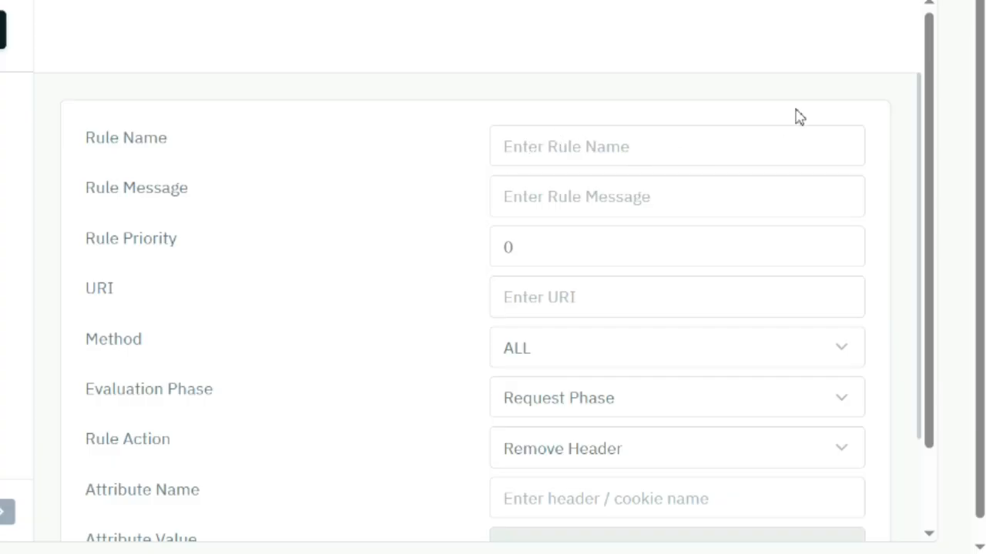
pyautogui.click(658, 160)
pyautogui.write('AddSecurityHeader')
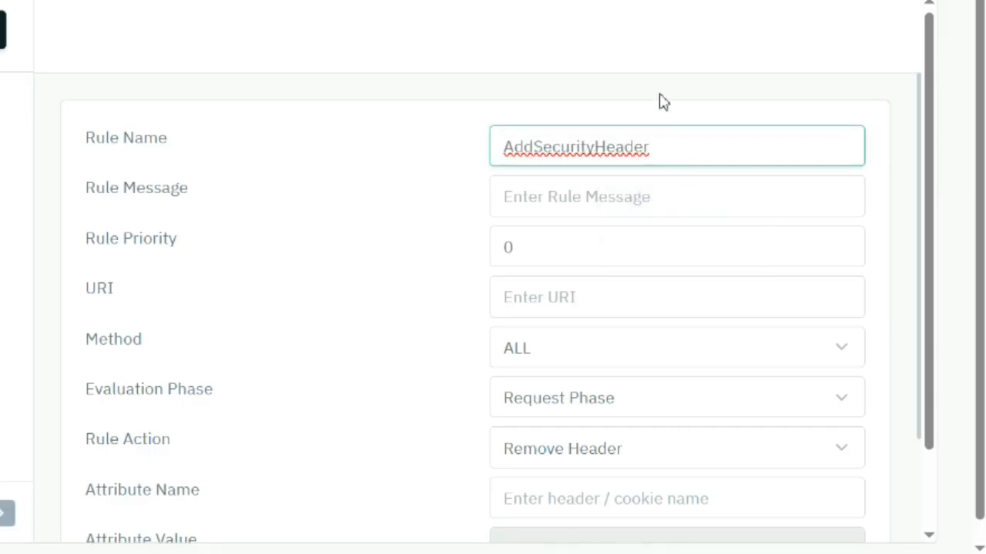
pyautogui.click(904, 121)
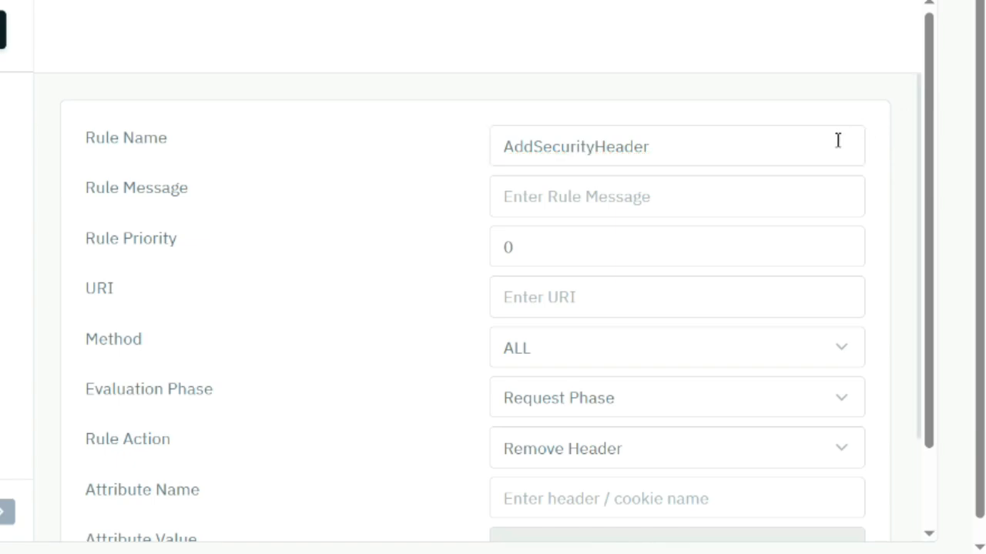
pyautogui.click(691, 205)
pyautogui.write('Adding X-Content-Type-Options header')
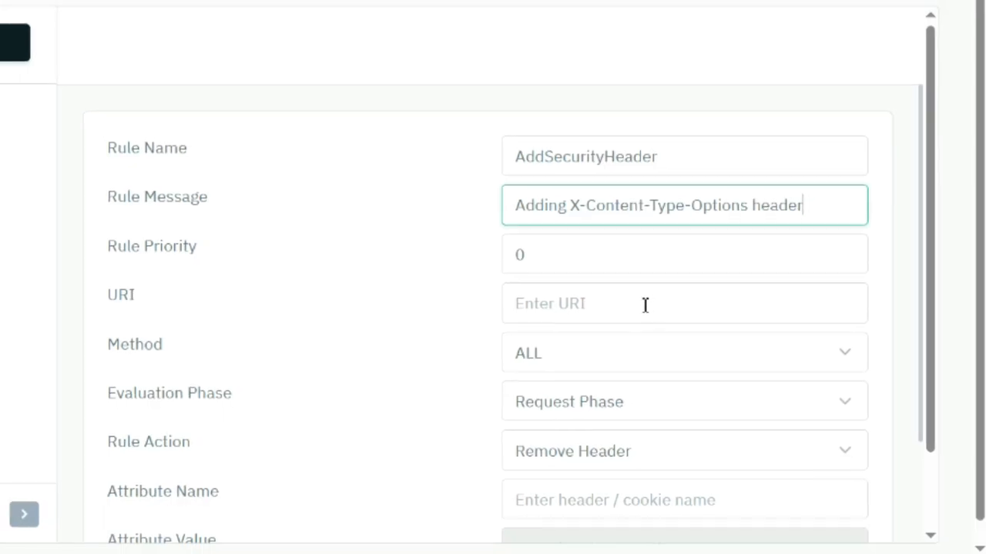
pyautogui.click(918, 147)
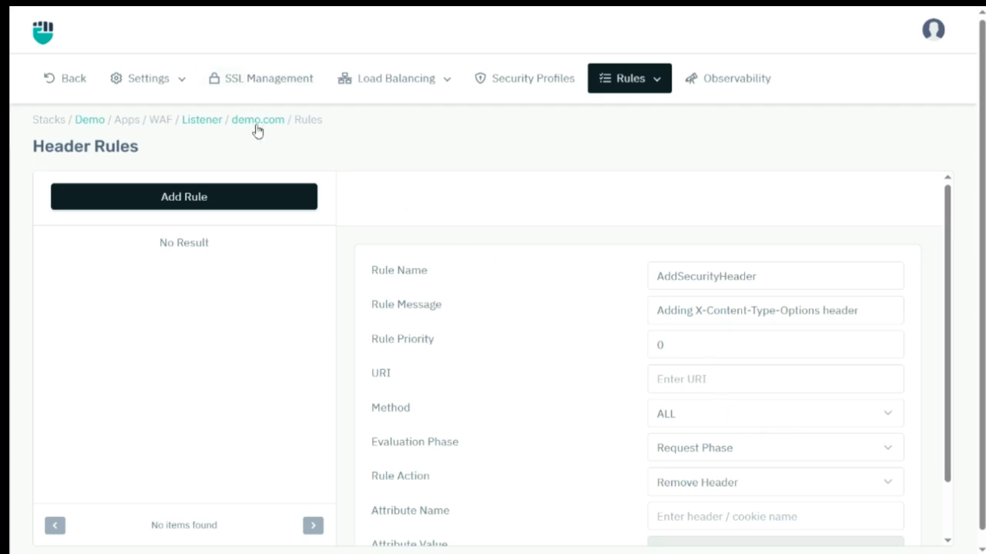
pyautogui.moveTo(270, 136); pyautogui.dragTo(244, 120)
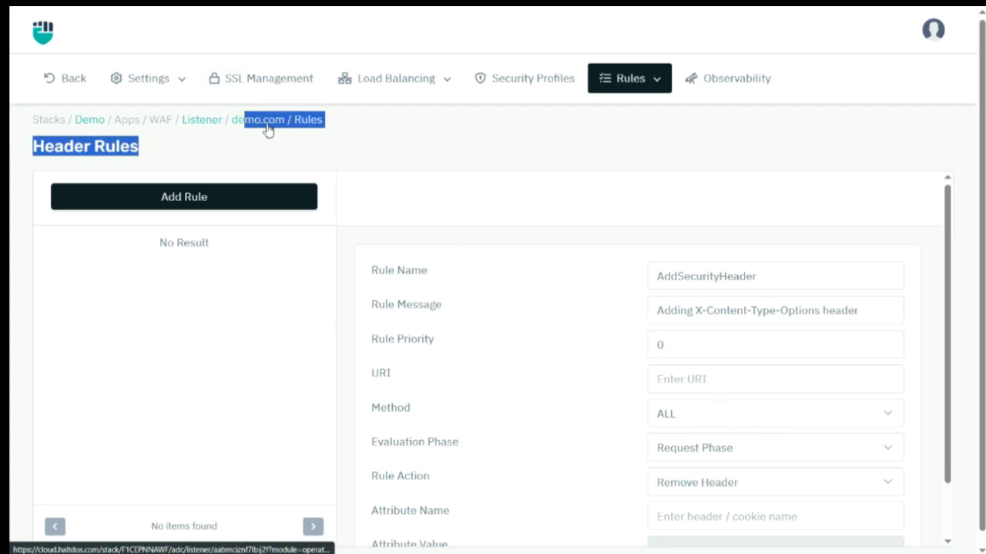
pyautogui.click(399, 131)
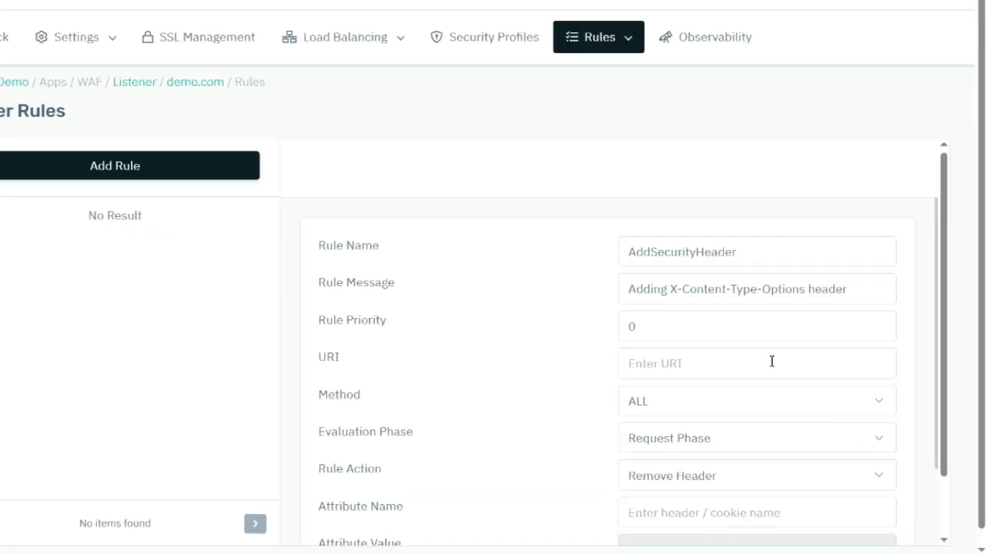
# Step: Set the rule's URI to .* and its method to ALL
pyautogui.click(726, 317)
pyautogui.click(687, 379)
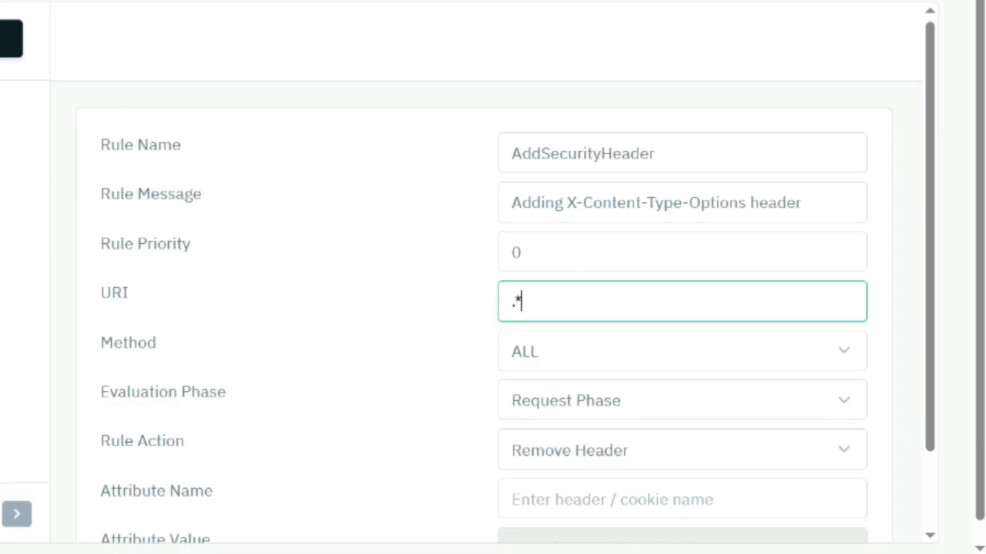
pyautogui.click(893, 284)
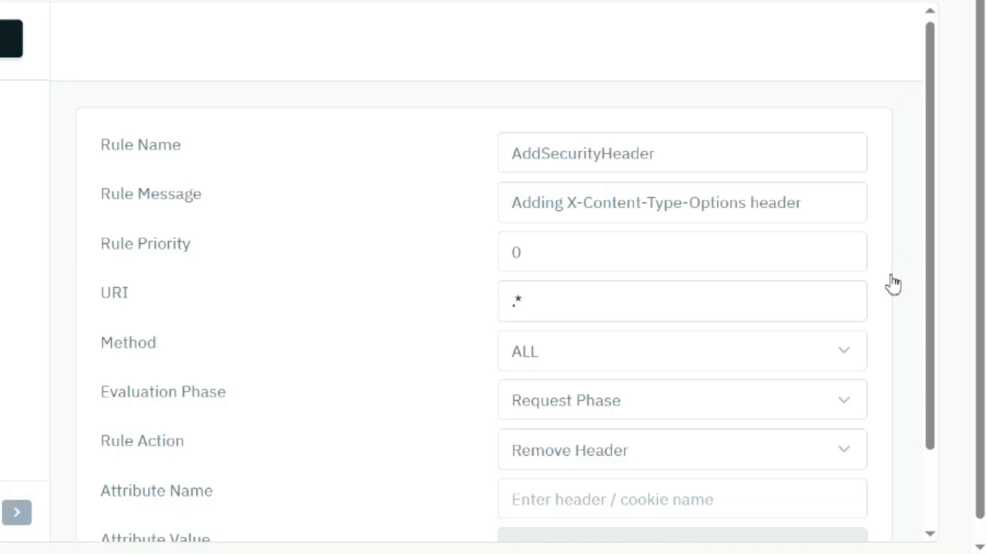
pyautogui.click(693, 352)
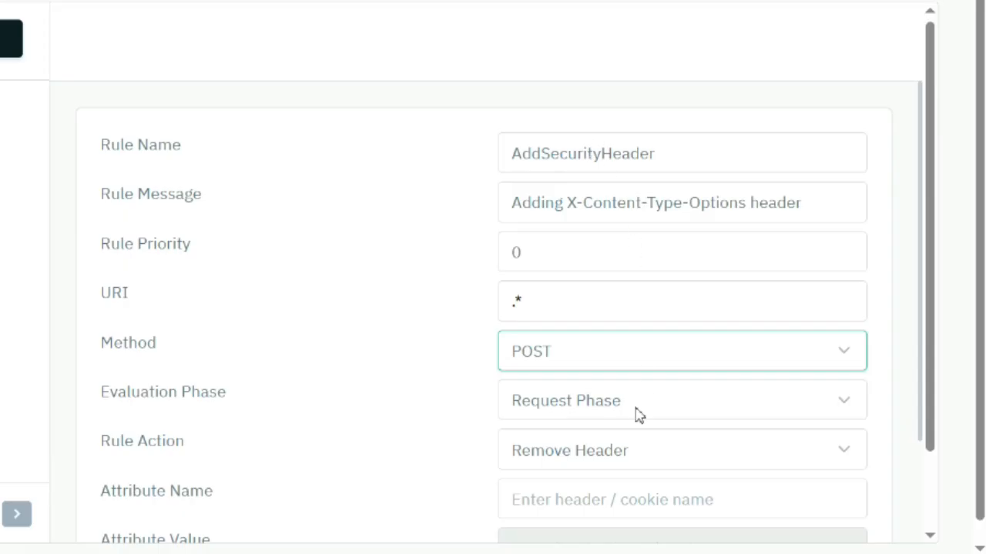
pyautogui.click(611, 359)
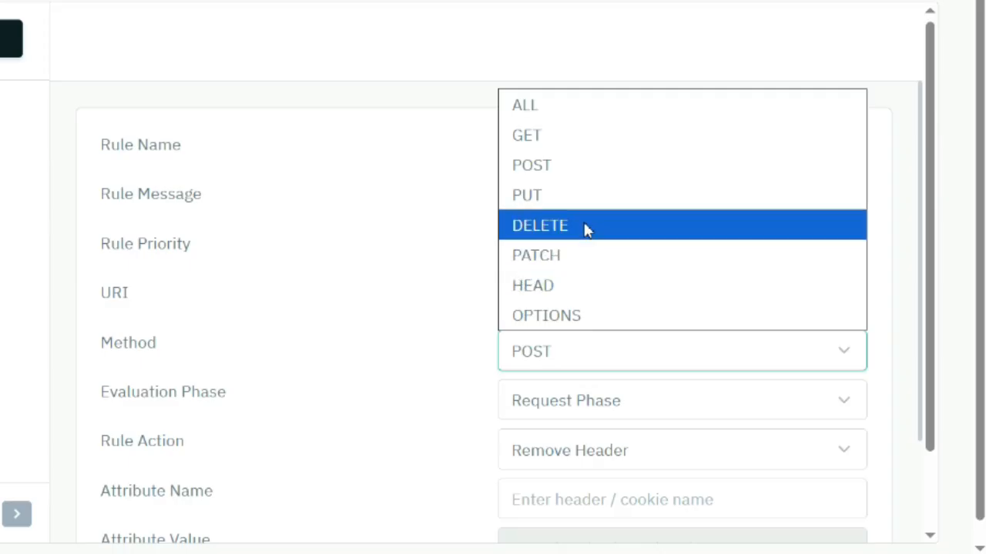
pyautogui.click(561, 122)
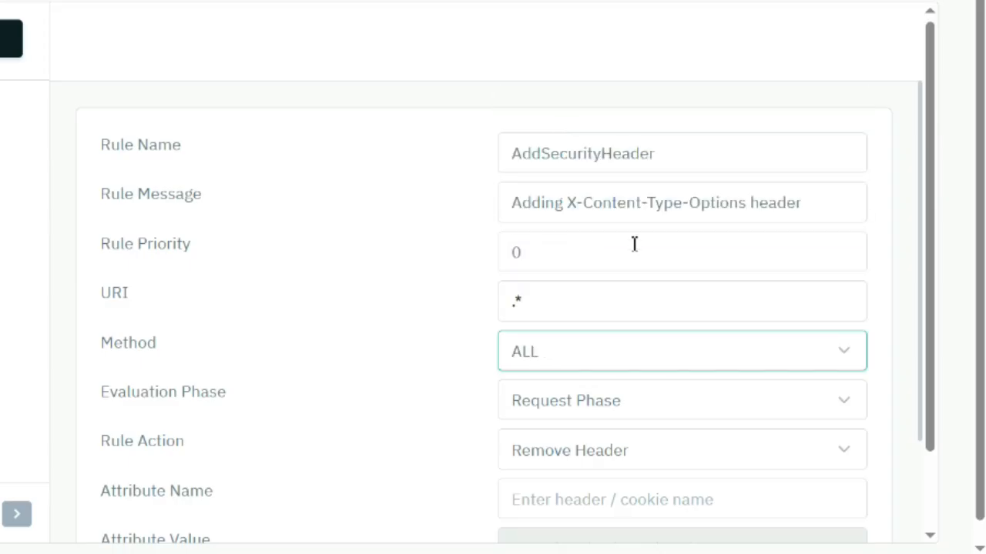
# Step: Set the rule's evaluation phase to Response Phase
pyautogui.click(688, 413)
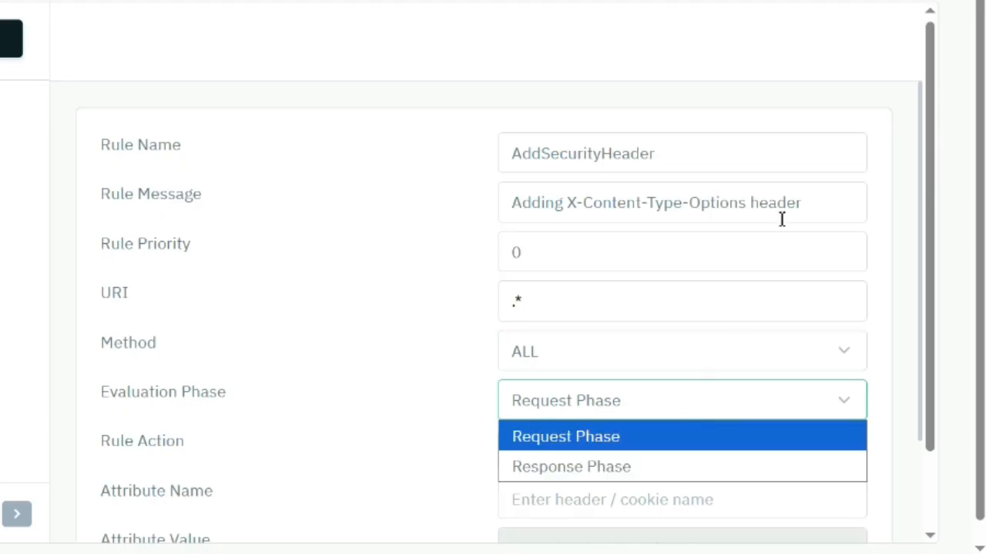
pyautogui.click(912, 131)
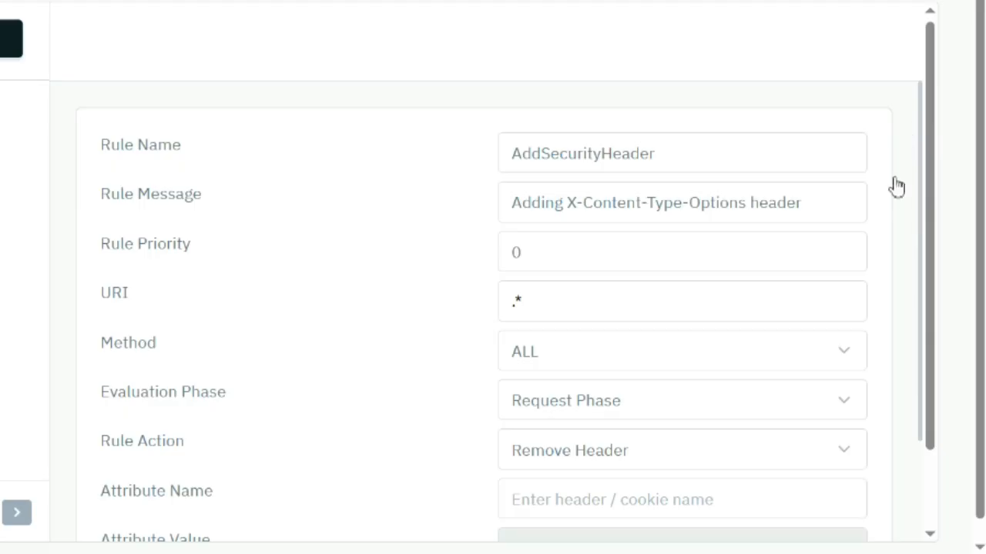
pyautogui.click(667, 405)
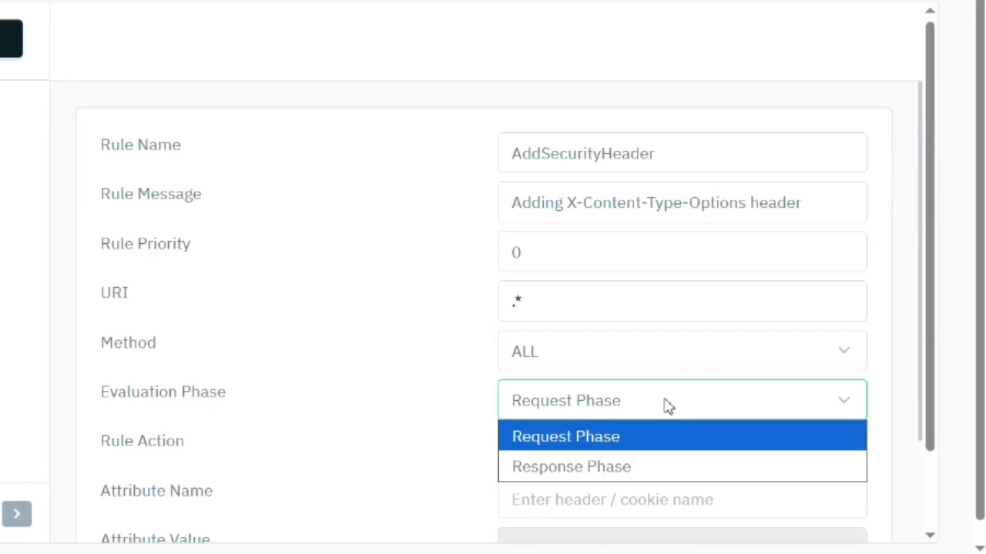
pyautogui.click(637, 468)
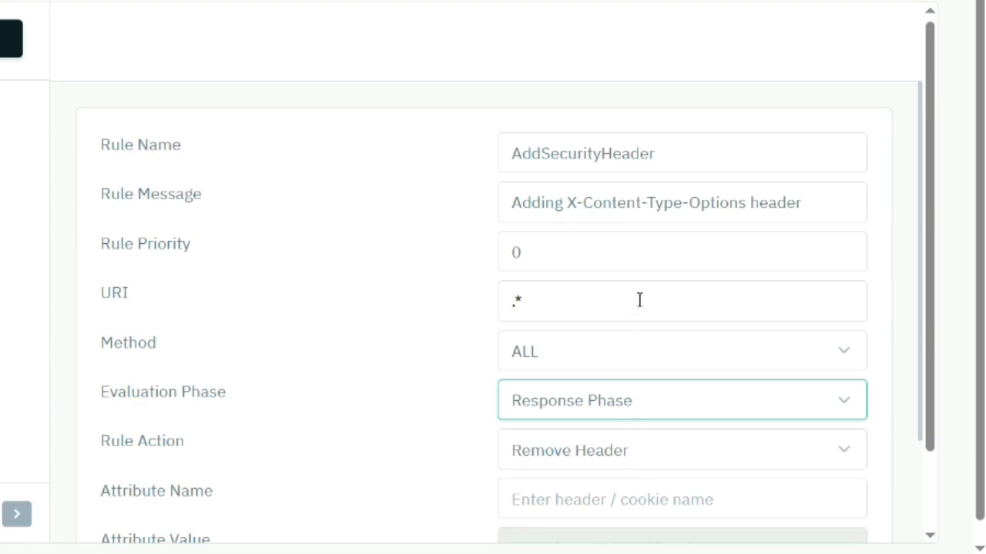
# Step: Set the rule action to Add Header
pyautogui.scroll(-2, 645, 282)
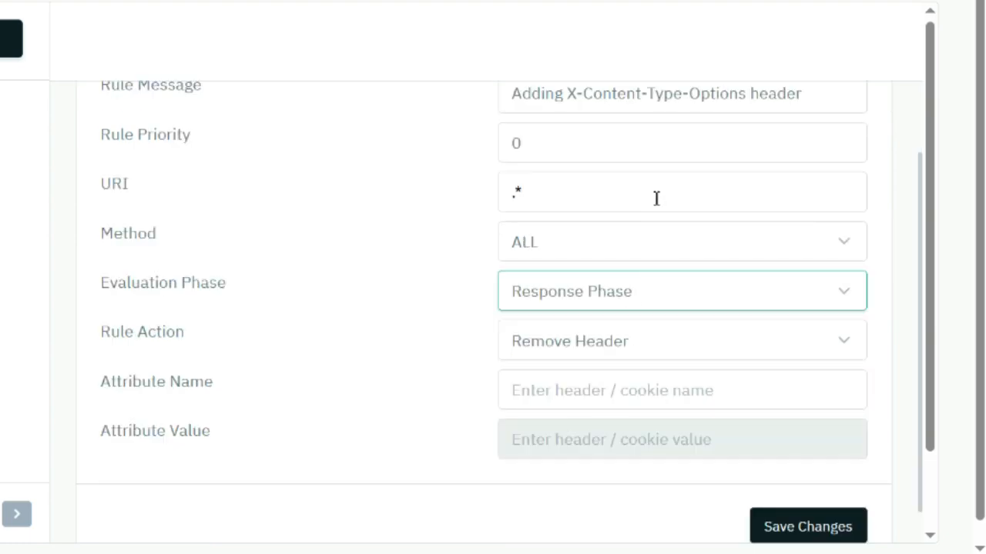
pyautogui.click(715, 355)
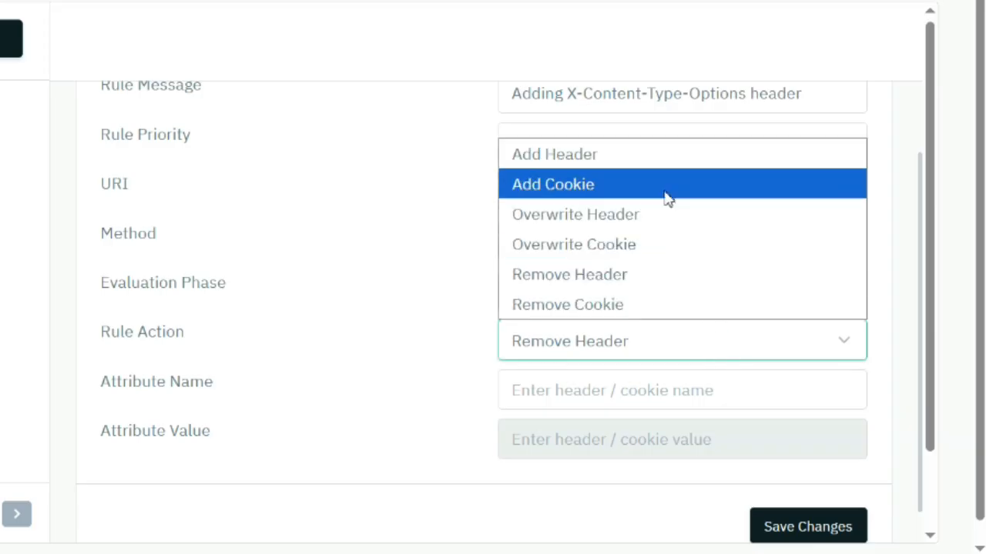
pyautogui.click(904, 116)
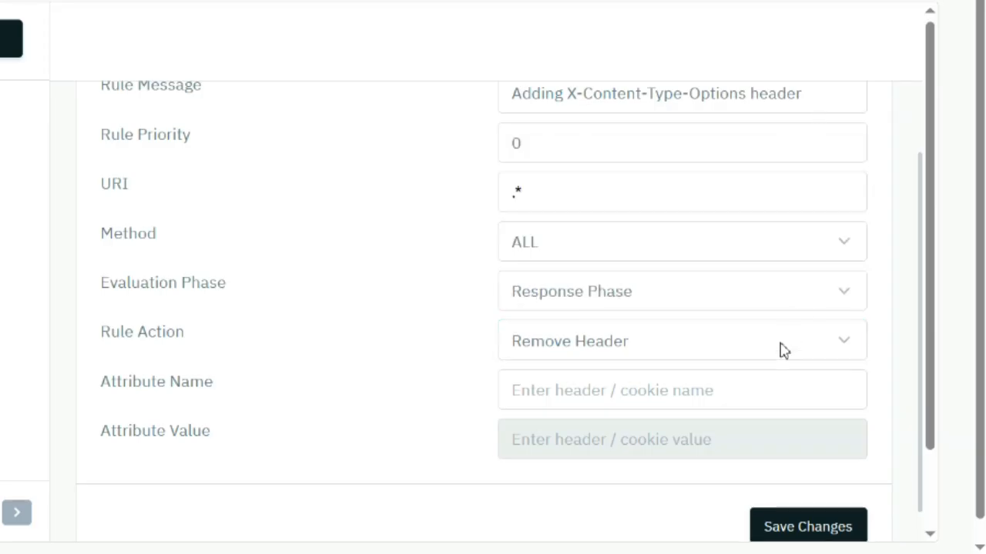
pyautogui.click(745, 339)
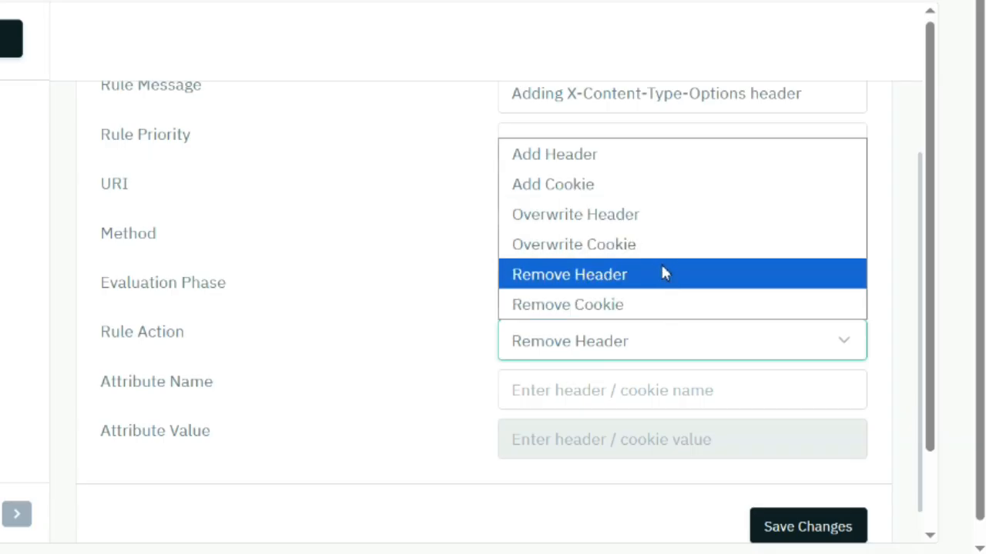
pyautogui.click(598, 157)
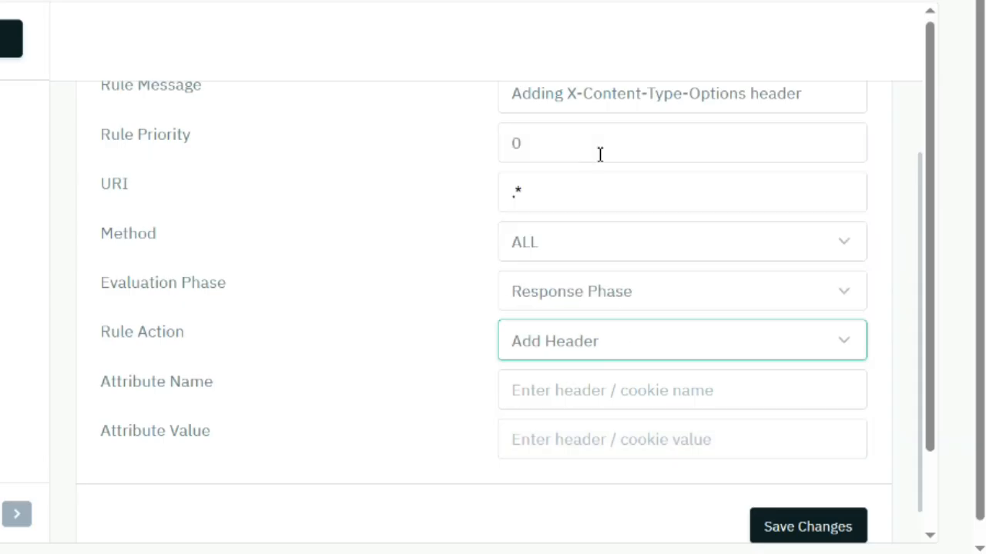
# Step: Enter X-Content-Type-Options as the rule's attribute name and nosniff as its attribute value
pyautogui.scroll(-1, 661, 305)
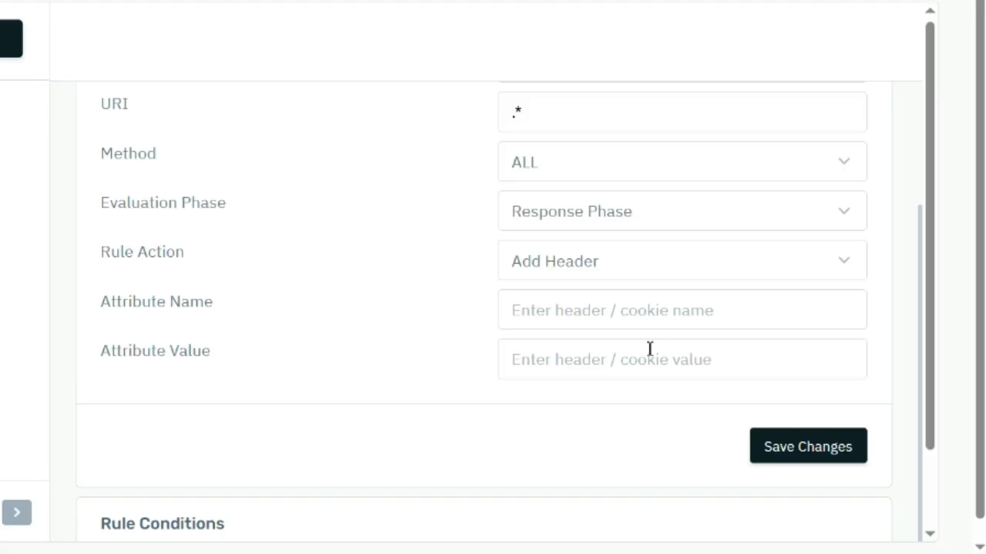
pyautogui.click(576, 315)
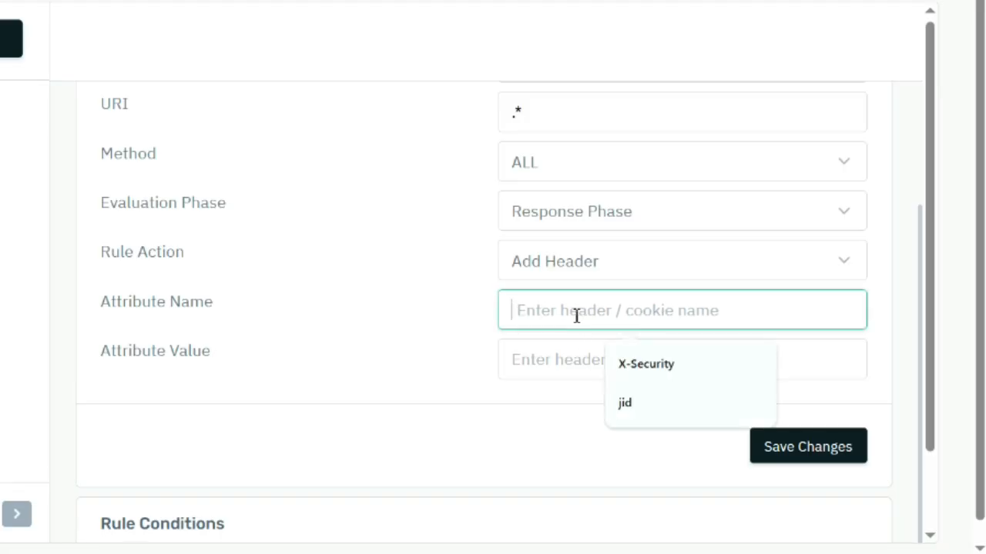
pyautogui.write('X-Content-Type-Options')
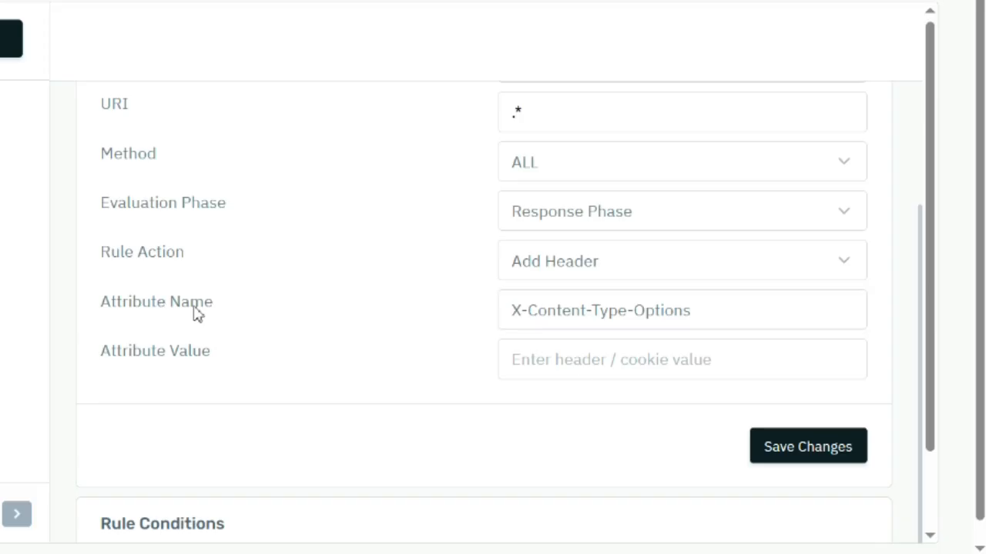
pyautogui.click(584, 369)
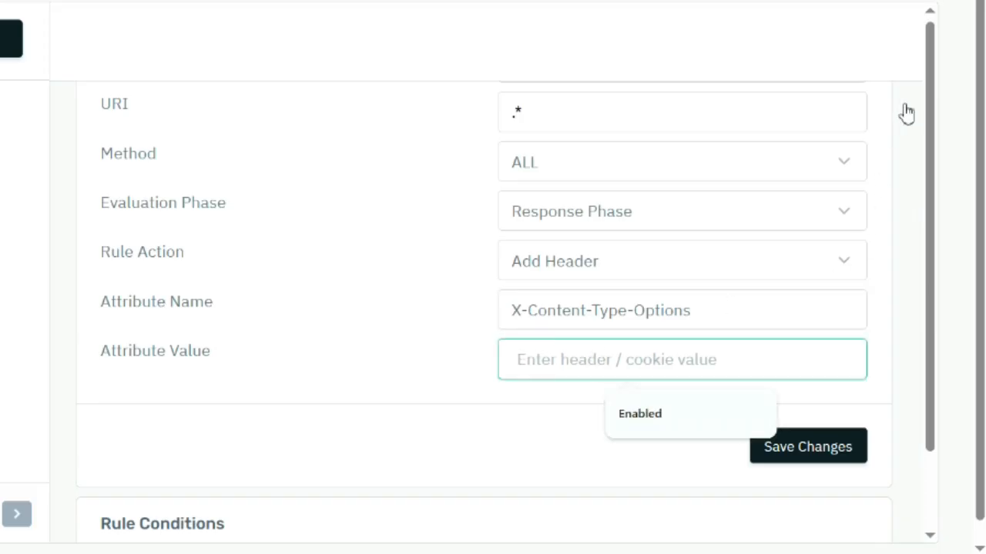
pyautogui.moveTo(505, 311); pyautogui.dragTo(686, 321)
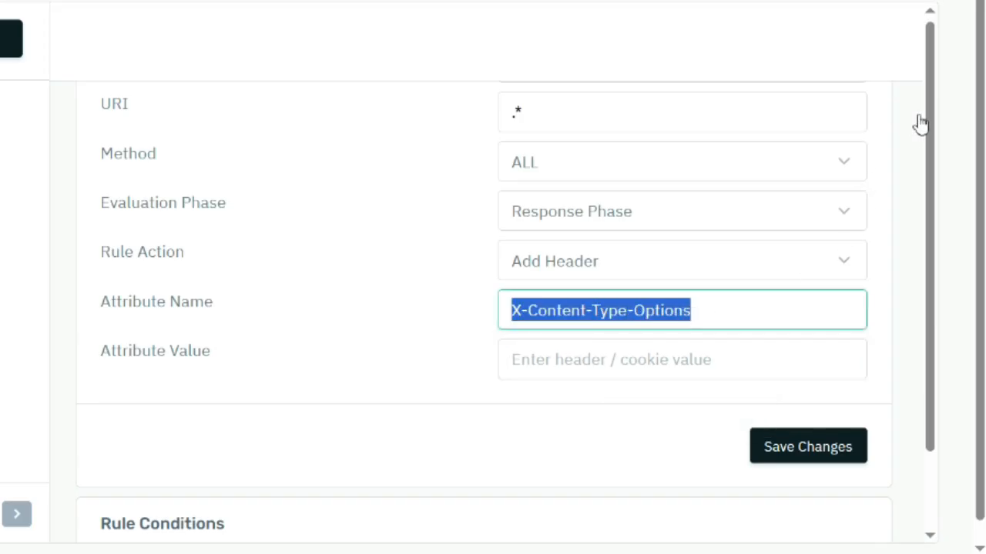
pyautogui.click(603, 370)
pyautogui.write('n')
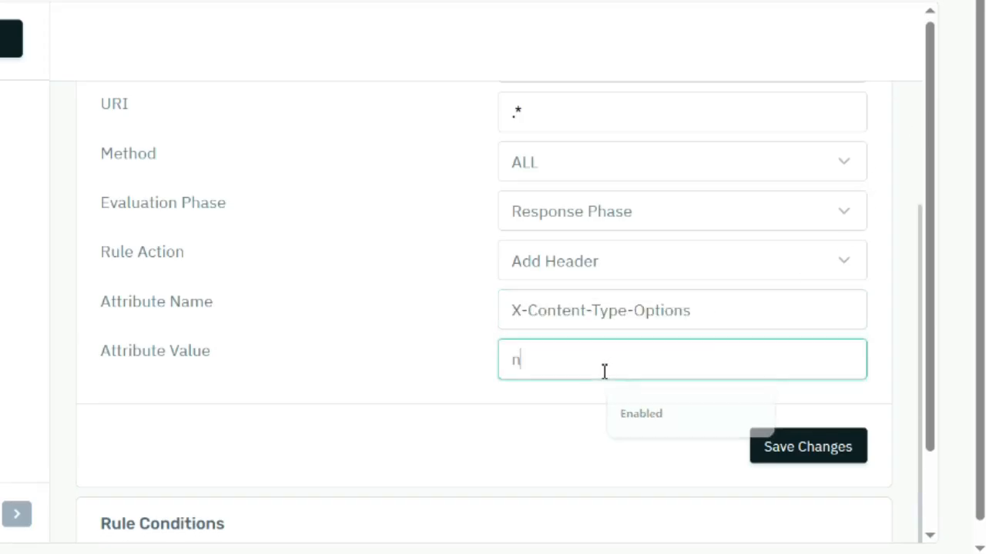
pyautogui.write('osniff')
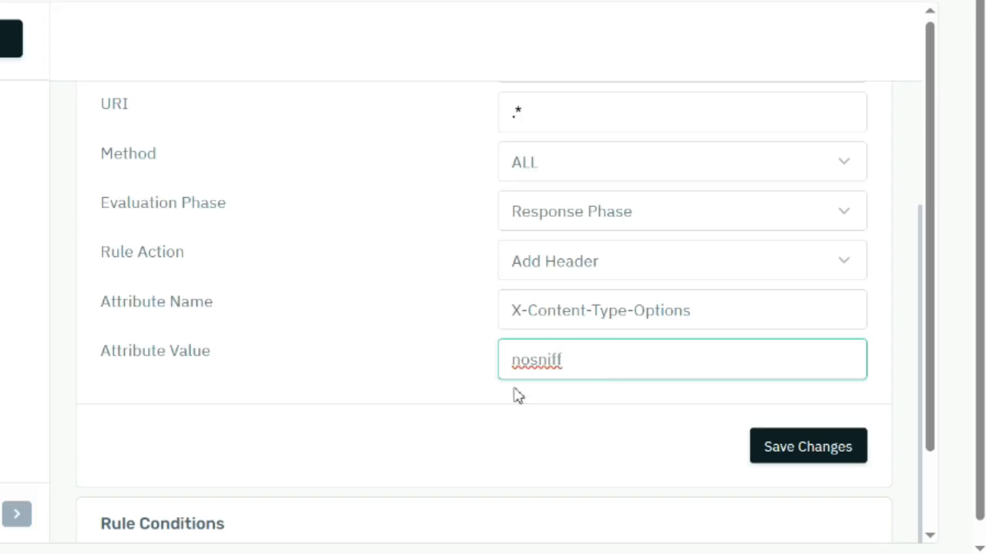
# Step: Save the AddSecurityHeader rule to the listener's configuration
pyautogui.doubleClick(595, 360)
pyautogui.tripleClick(704, 304)
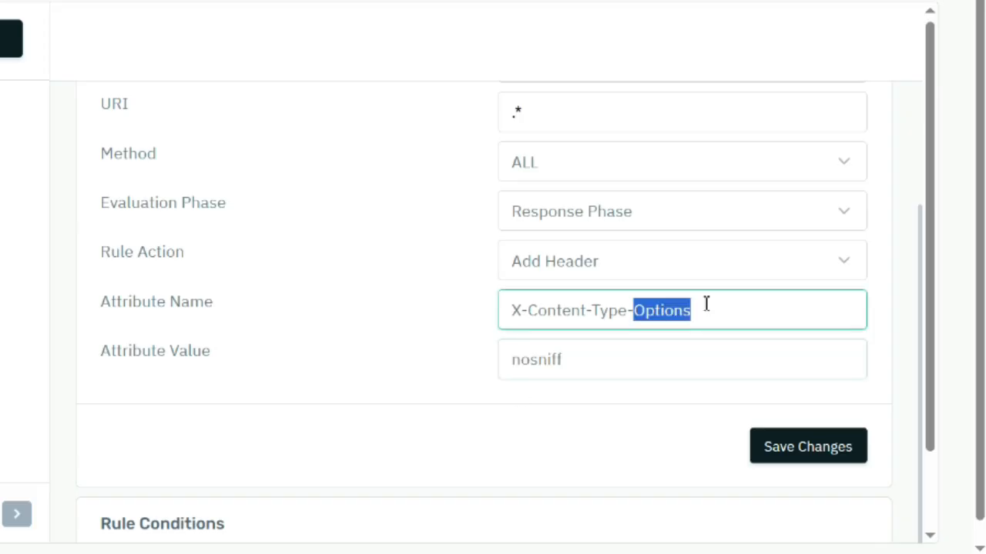
pyautogui.click(794, 449)
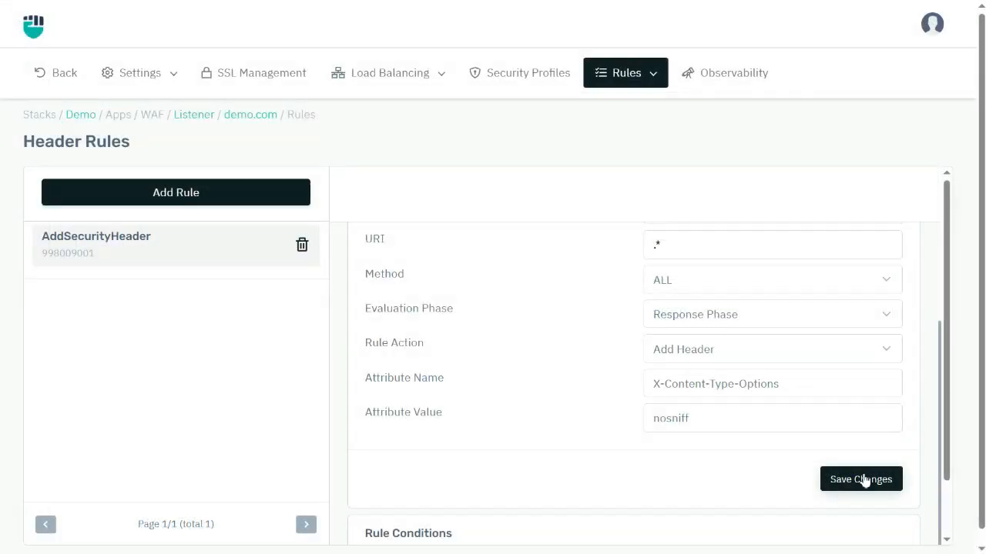
pyautogui.click(863, 480)
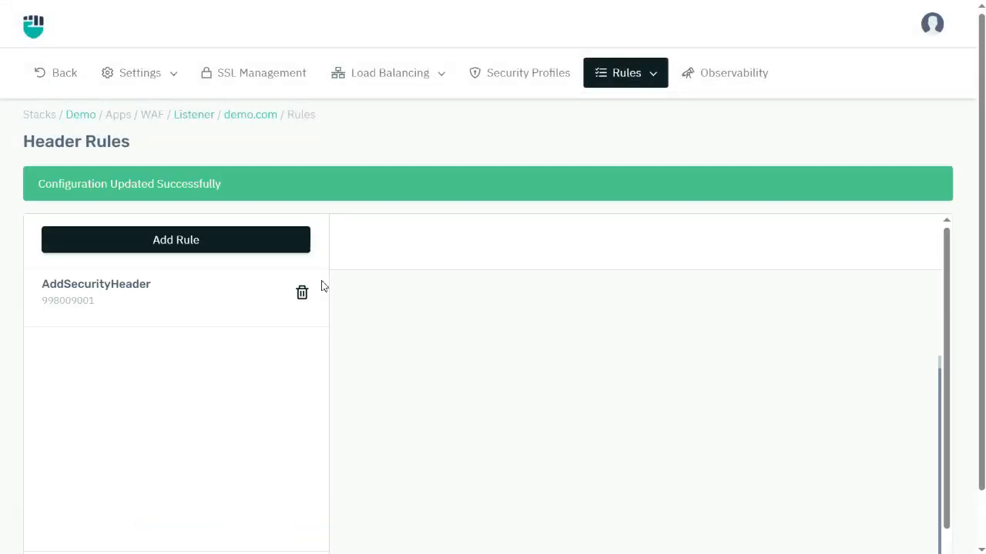